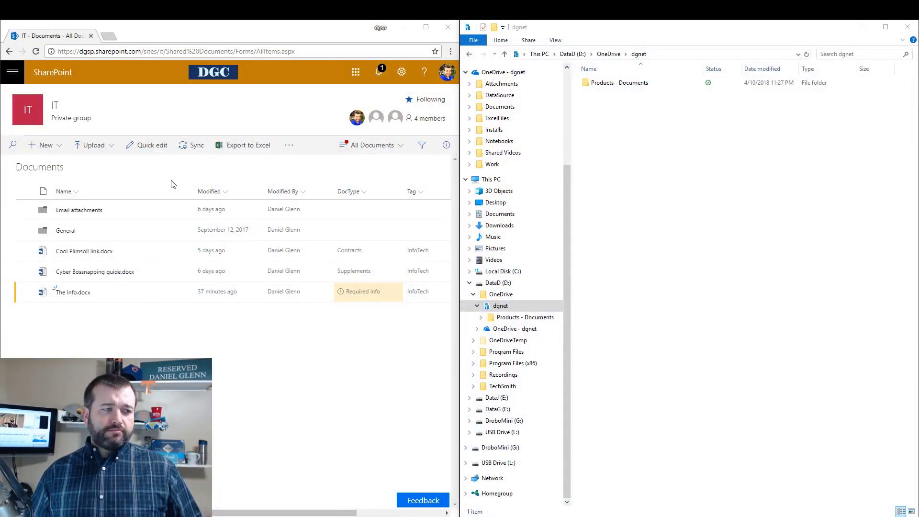
Step: Sync the IT Documents library through OneDrive, open the synced IT - Documents folder, and dismiss the sync notice
click(185, 149)
click(261, 108)
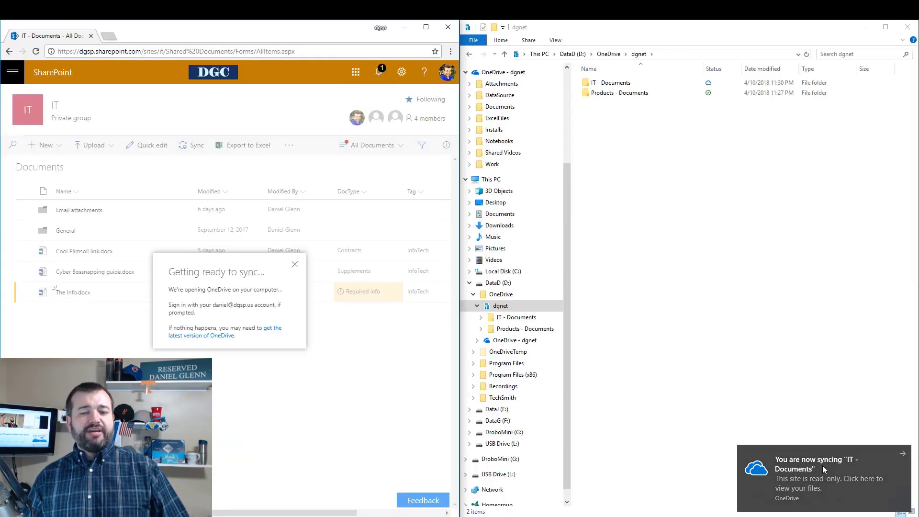
double_click(620, 85)
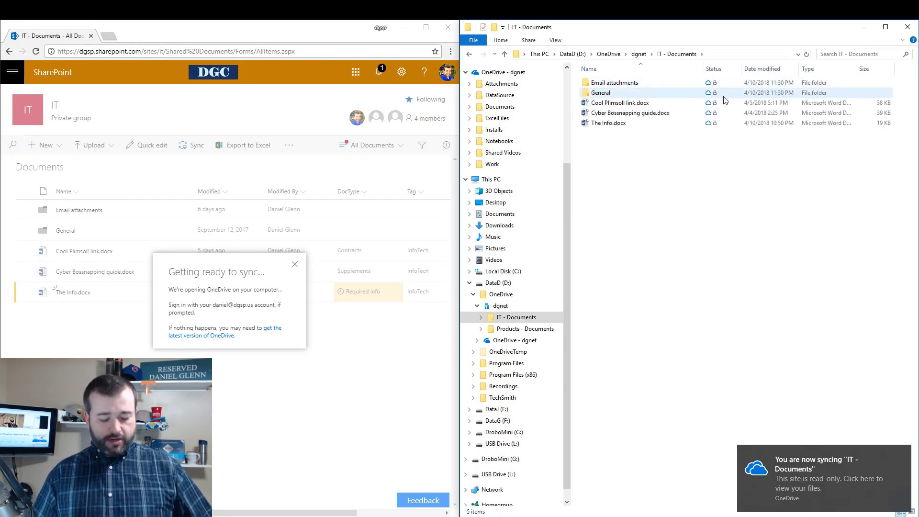
mouse_move(697, 80)
mouse_down()
mouse_move(700, 225)
mouse_move(723, 235)
mouse_move(702, 89)
mouse_up()
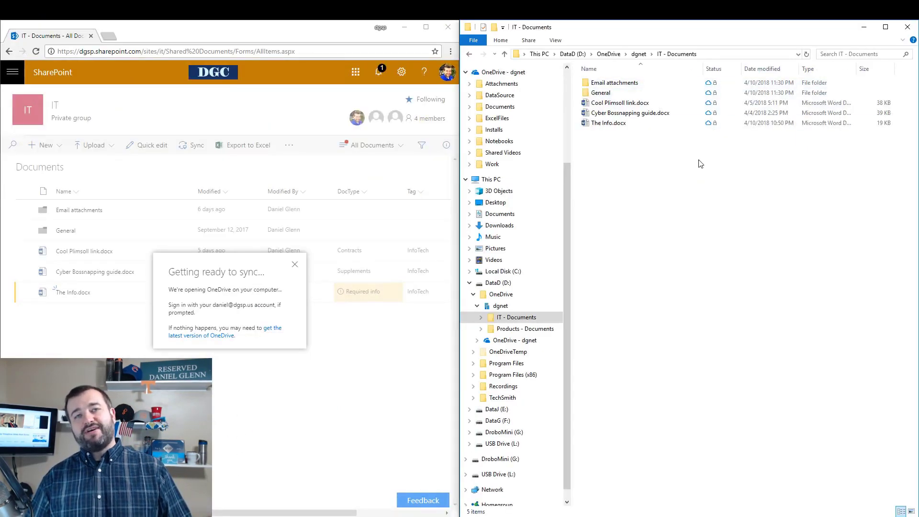
click(295, 265)
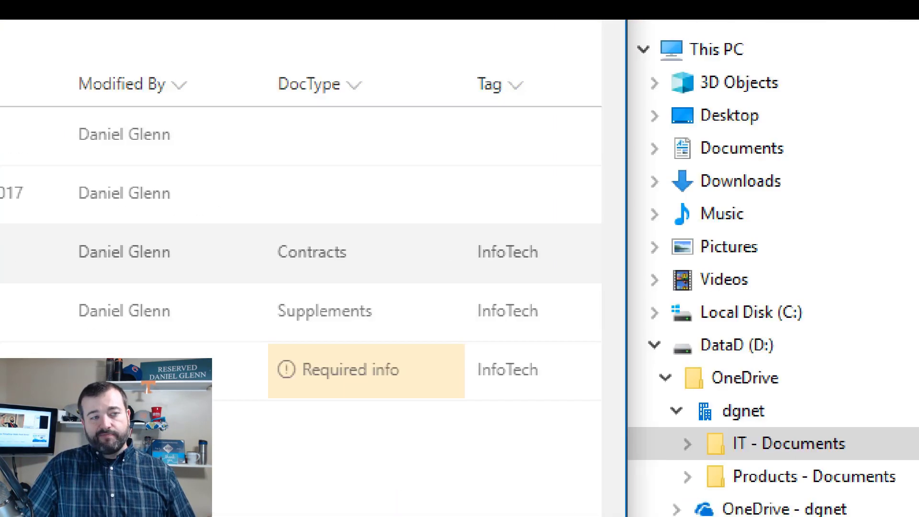
drag(264, 428, 423, 431)
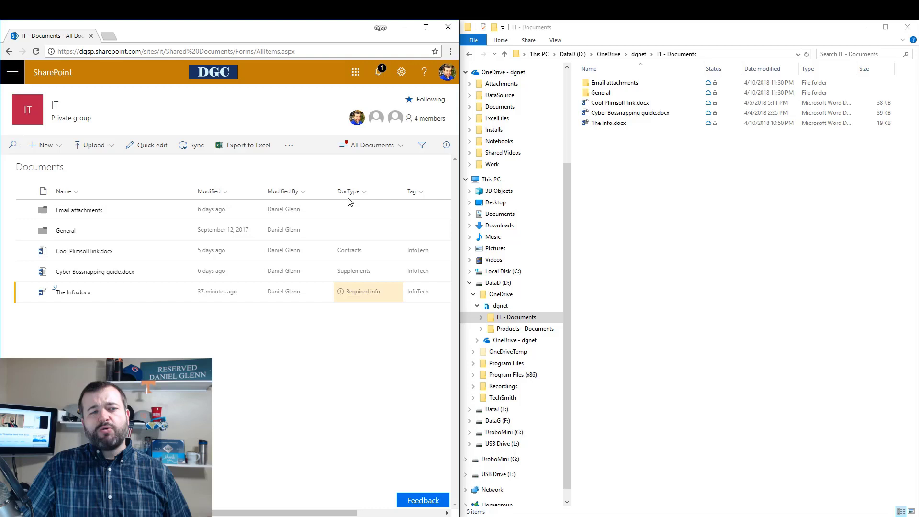
Step: In Library settings, set the DocType column's 'Require that this column contains information' to No and save
click(401, 77)
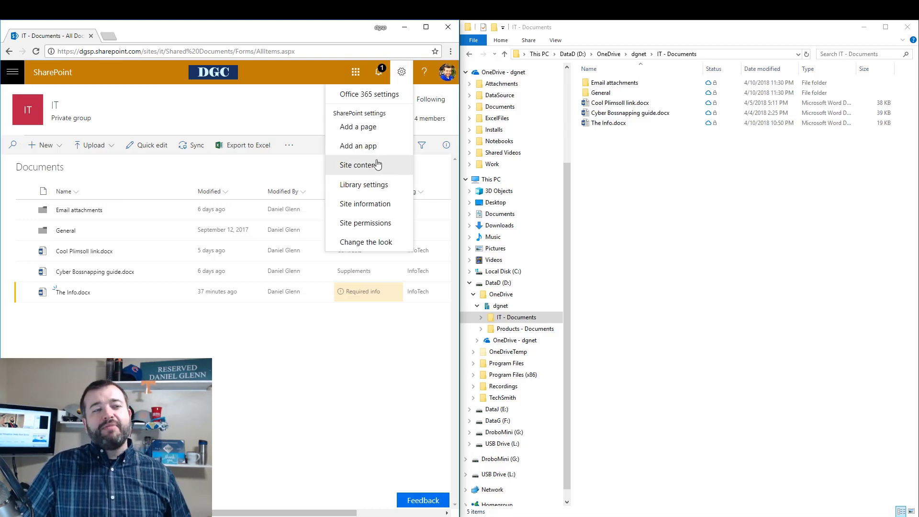
click(373, 188)
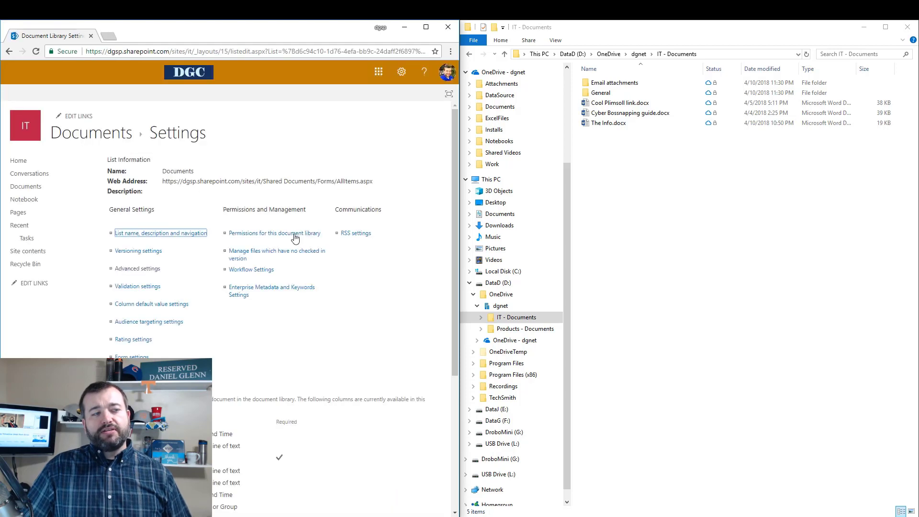
scroll(293, 237, down, 5)
click(121, 314)
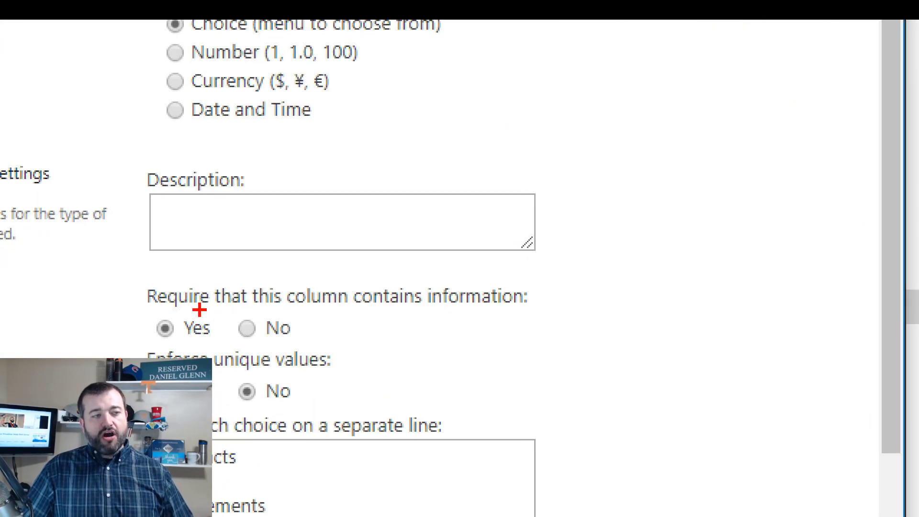
drag(212, 319, 530, 312)
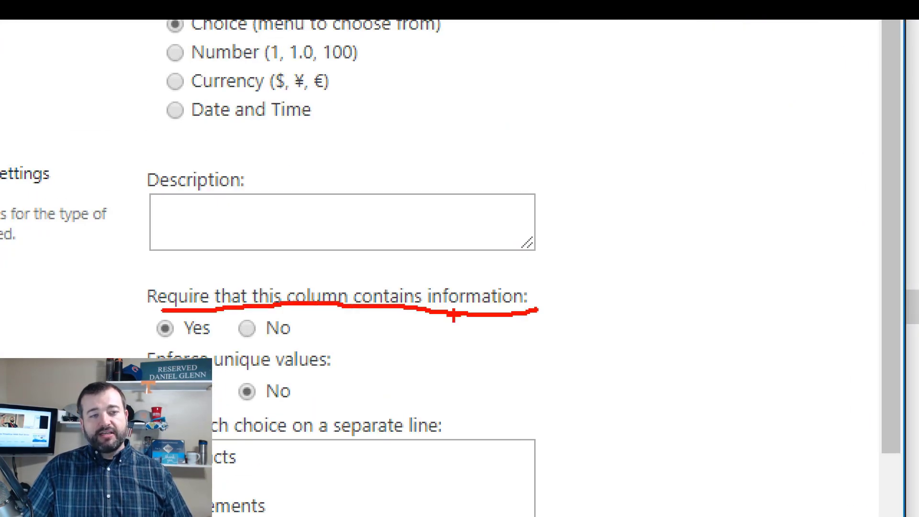
click(240, 325)
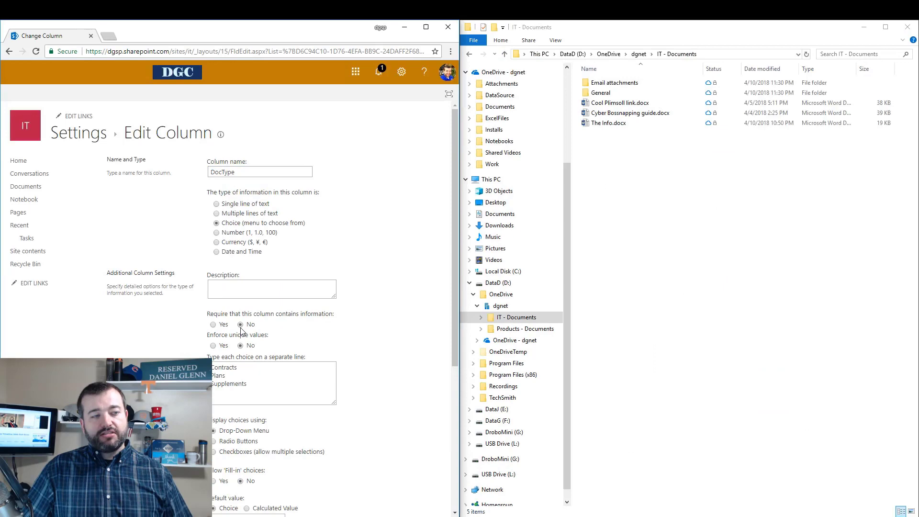
scroll(331, 385, down, 5)
click(382, 463)
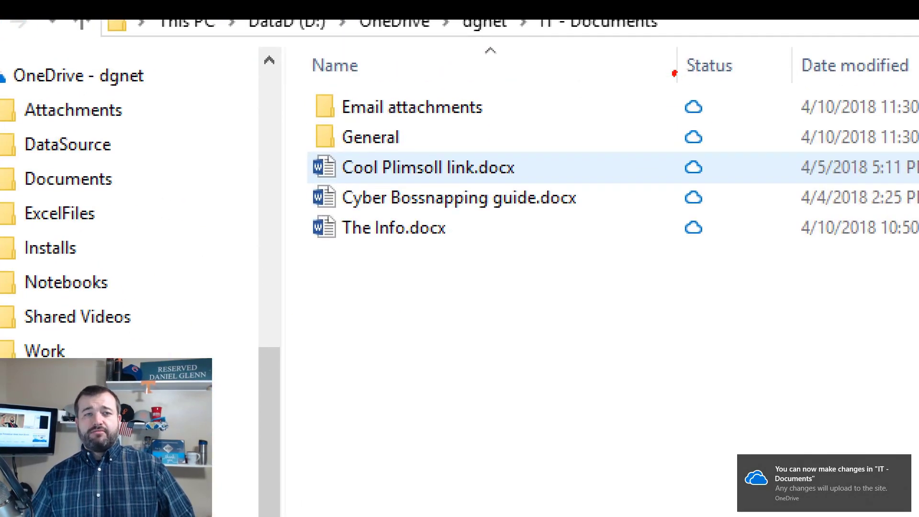
Step: Confirm the padlocks are gone from Explorer's Status column and return to the Documents library list
mouse_move(674, 73)
mouse_down()
mouse_move(741, 168)
mouse_move(679, 52)
mouse_up()
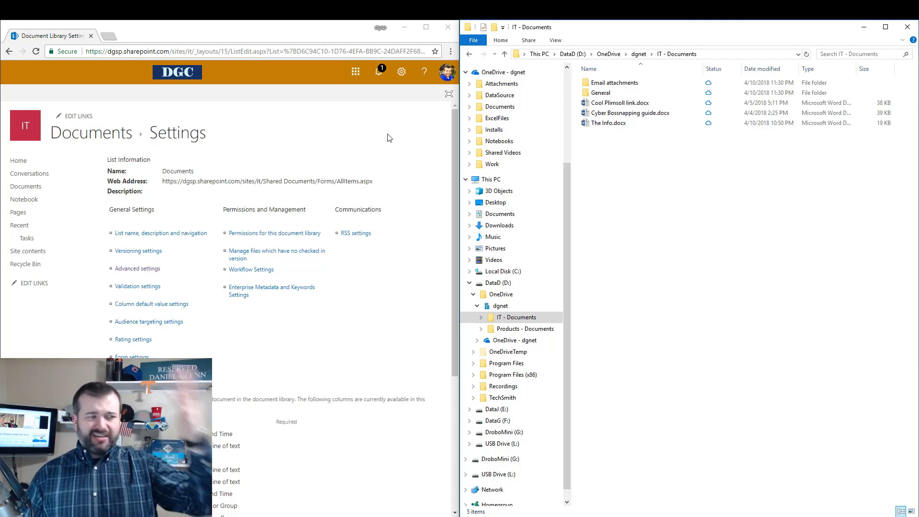
click(115, 134)
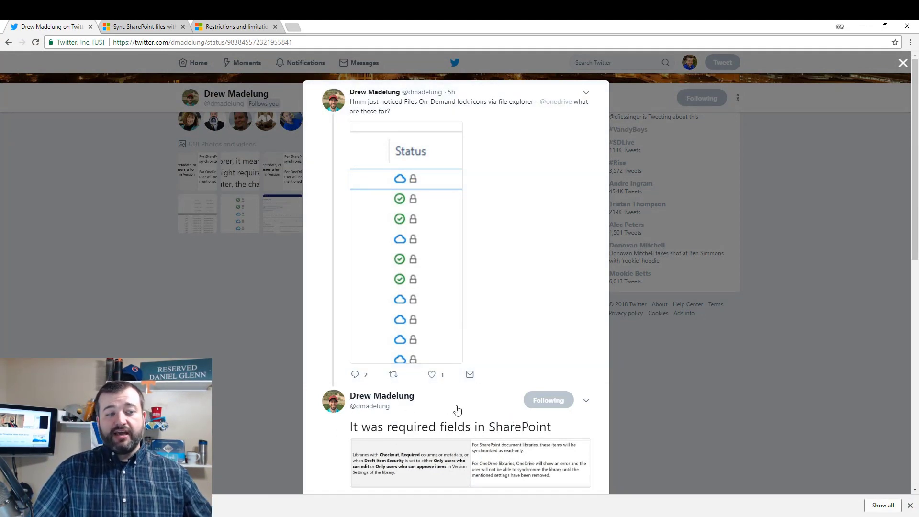
Step: Bring up the Restrictions and limitations article and scroll to the Checkout/Required columns row
click(128, 28)
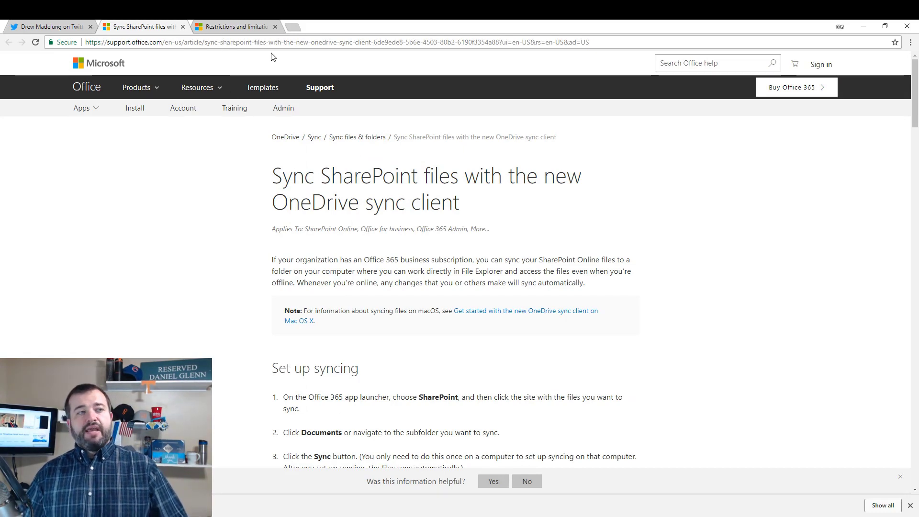
click(237, 28)
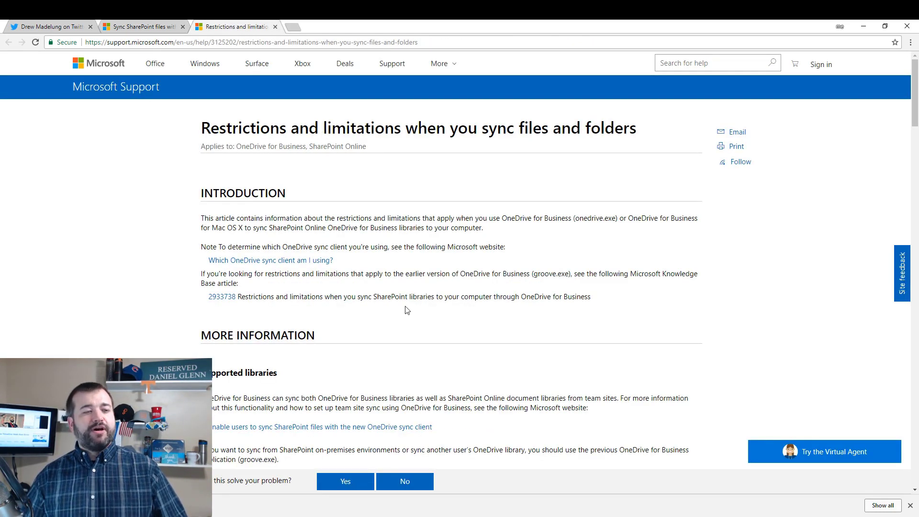
scroll(407, 309, down, 7)
scroll(406, 305, down, 20)
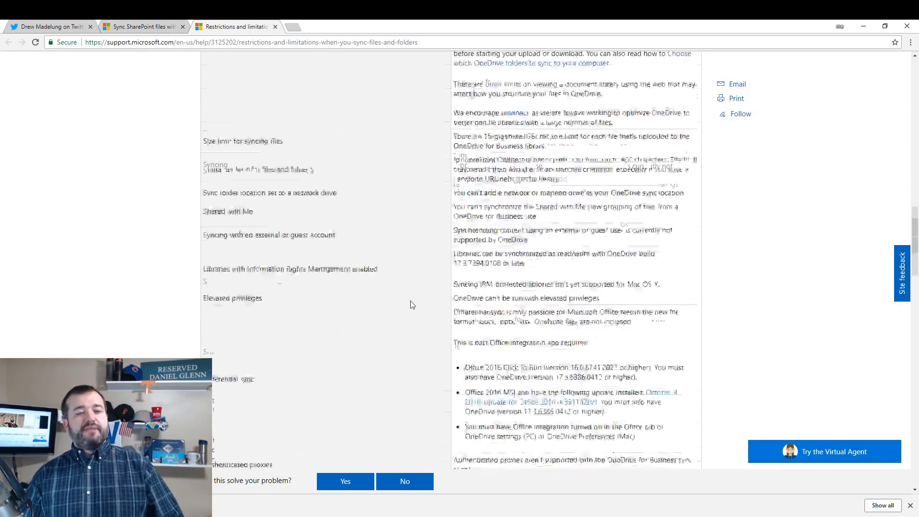
scroll(394, 226, down, 5)
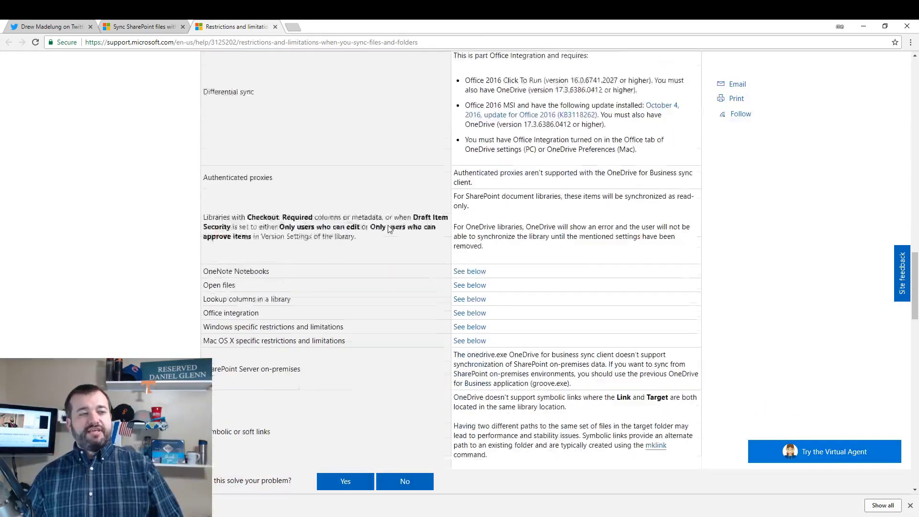
Step: Highlight the text stating that libraries with required columns sync as read-only
drag(223, 195, 364, 195)
click(367, 195)
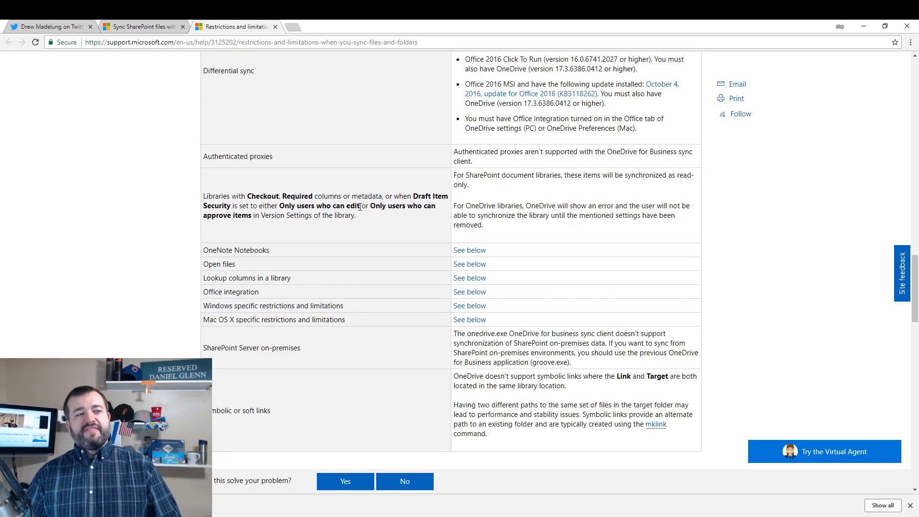
drag(360, 206, 323, 197)
click(367, 217)
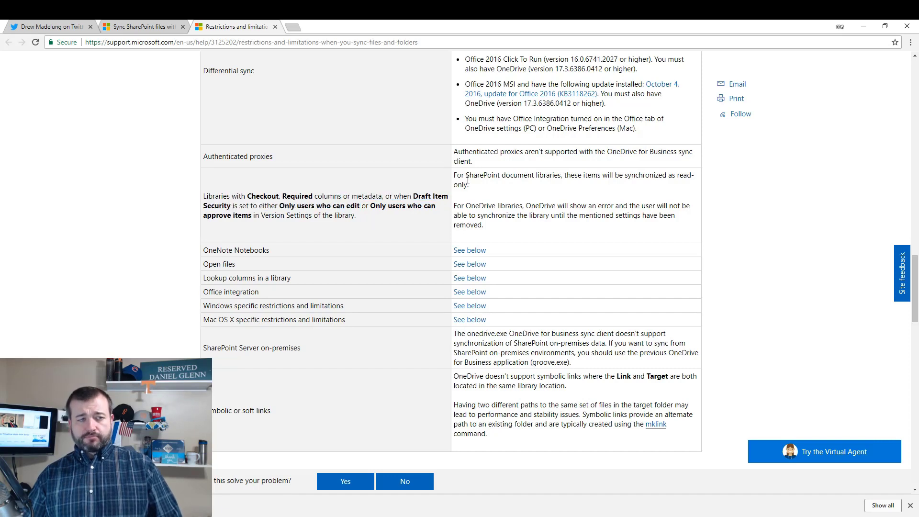
drag(467, 186, 455, 173)
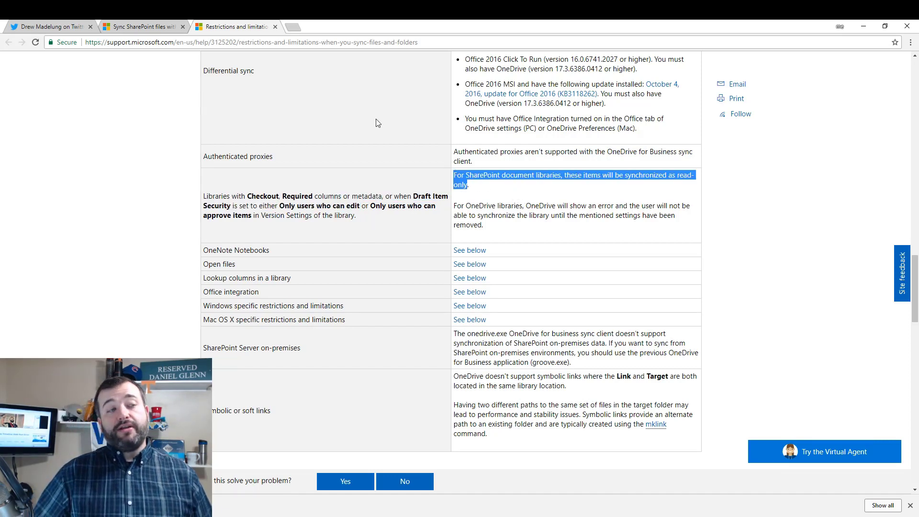
Step: In the Sync SharePoint files article, scroll to Notes and highlight the lock icon note
click(154, 27)
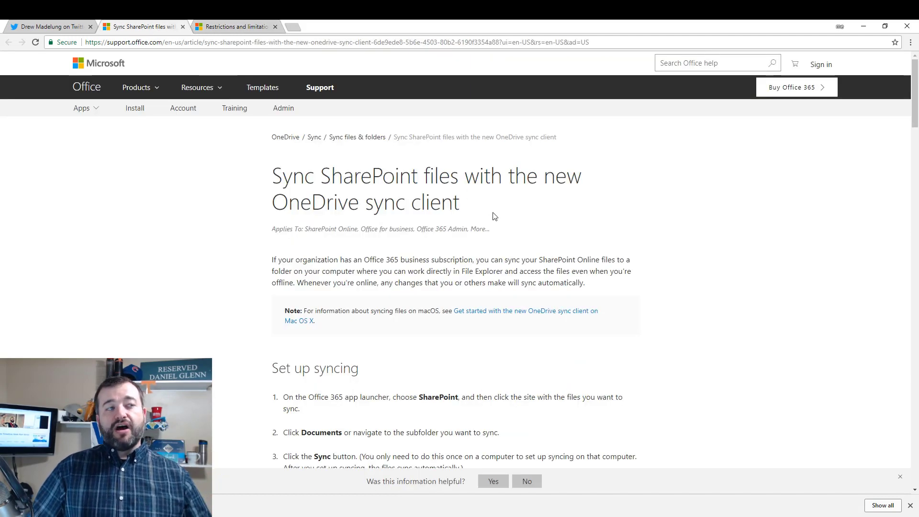
scroll(494, 216, down, 15)
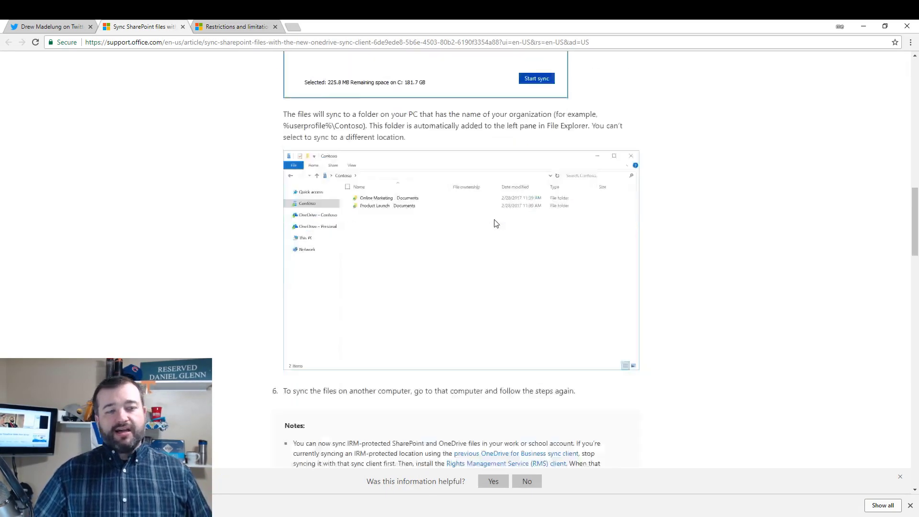
scroll(496, 224, down, 5)
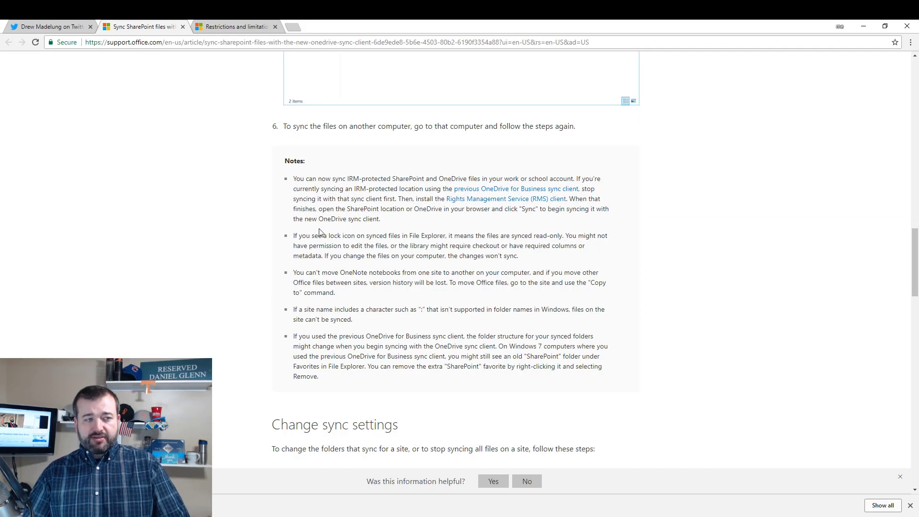
drag(304, 233, 383, 234)
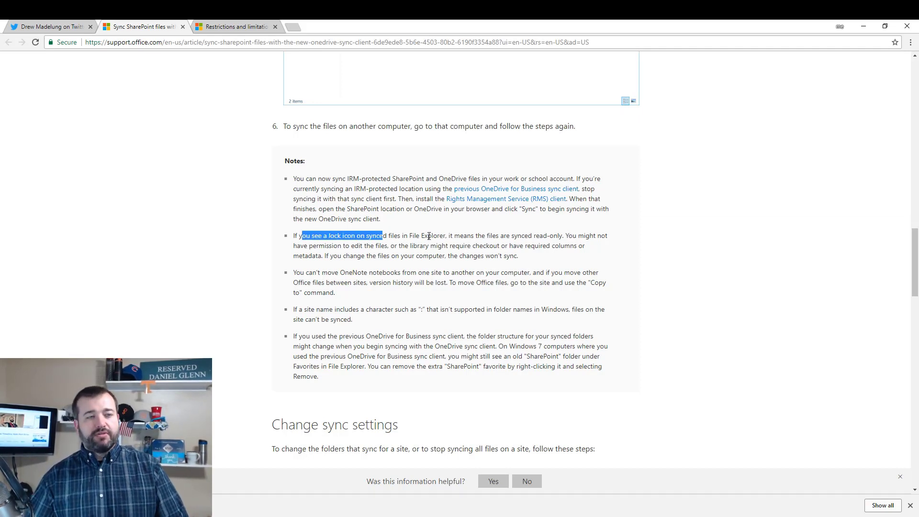
click(429, 236)
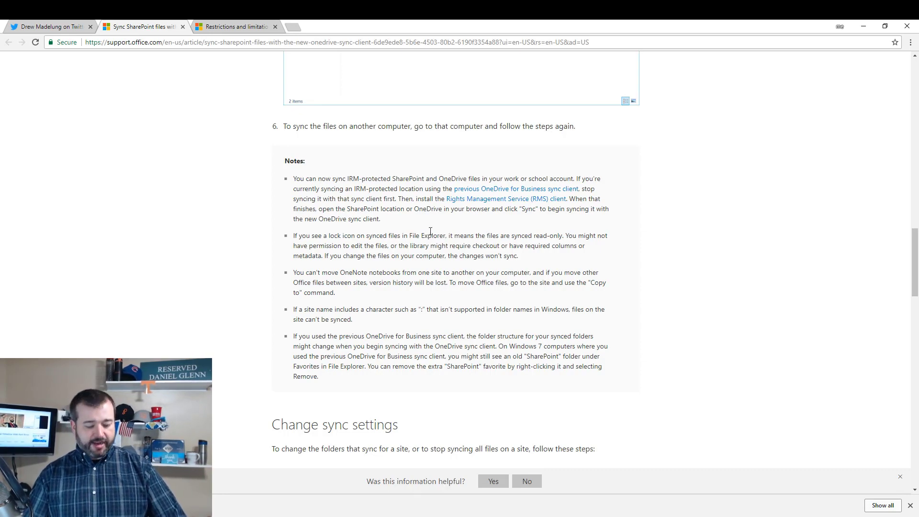
Step: Return to the Twitter tab showing the tweet about padlock icons
key(ctrl+1)
click(407, 198)
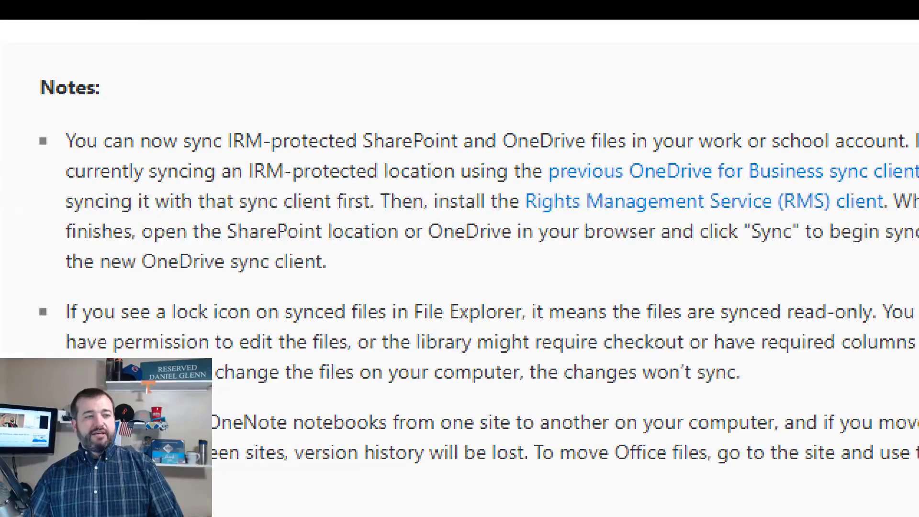
drag(76, 325, 335, 324)
key(Escape)
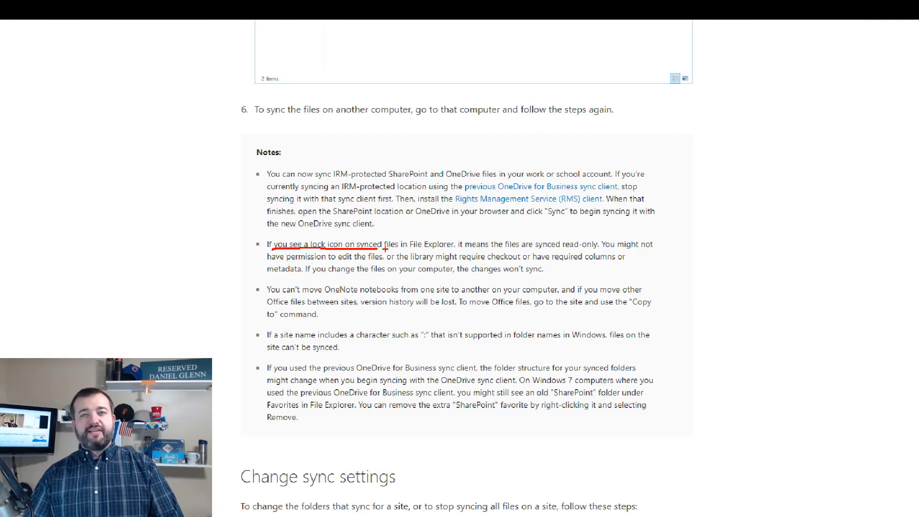
Step: Minimize the tweet window to reveal the SharePoint IT Documents library and the synced Explorer folder
click(50, 23)
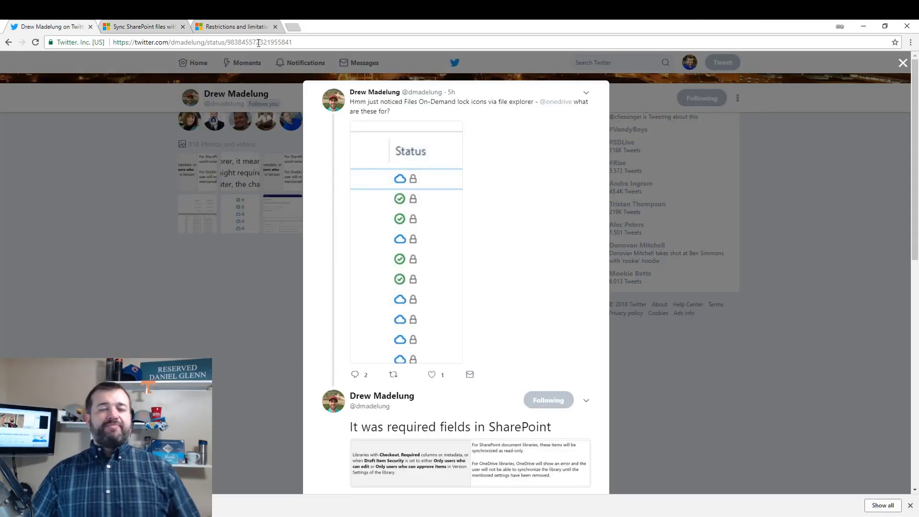
click(864, 26)
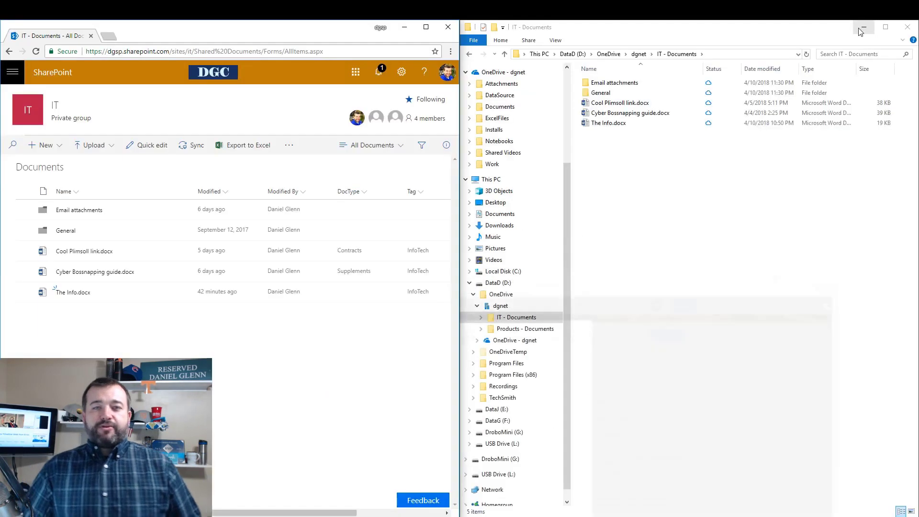